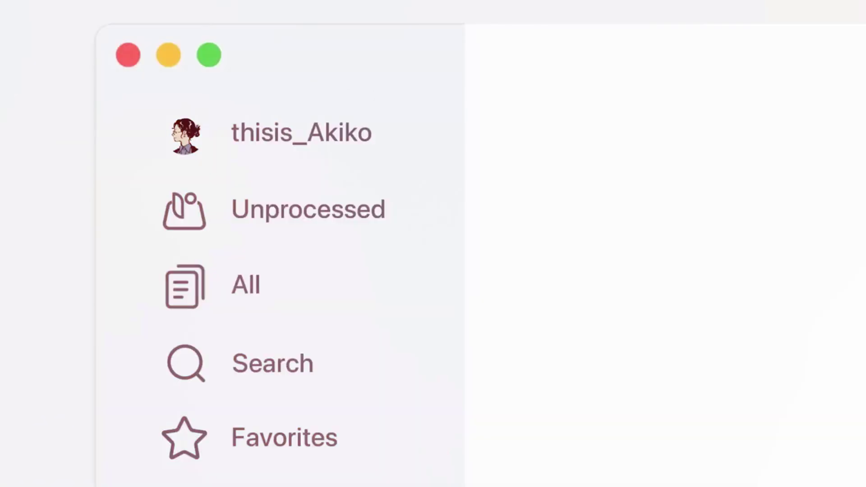
# Search the knowledge base for 'Smart phone' and view the matching results
pyautogui.click(386, 365)
pyautogui.write('Smart phone')
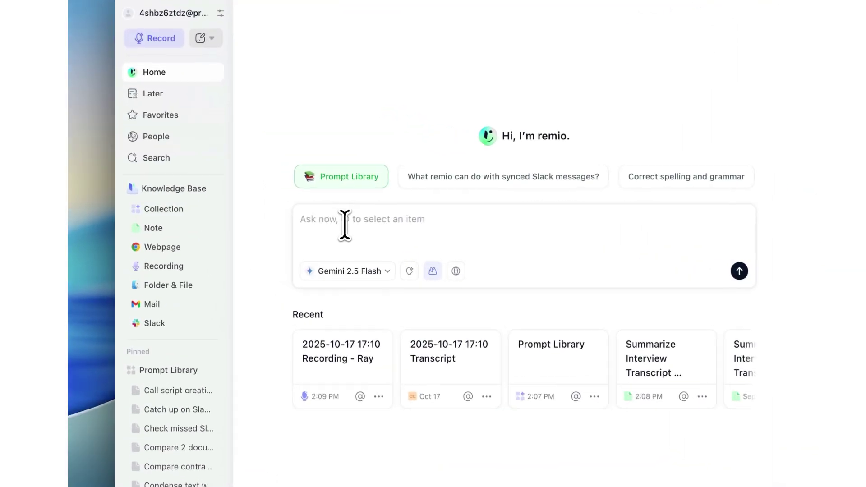
pyautogui.write('@')
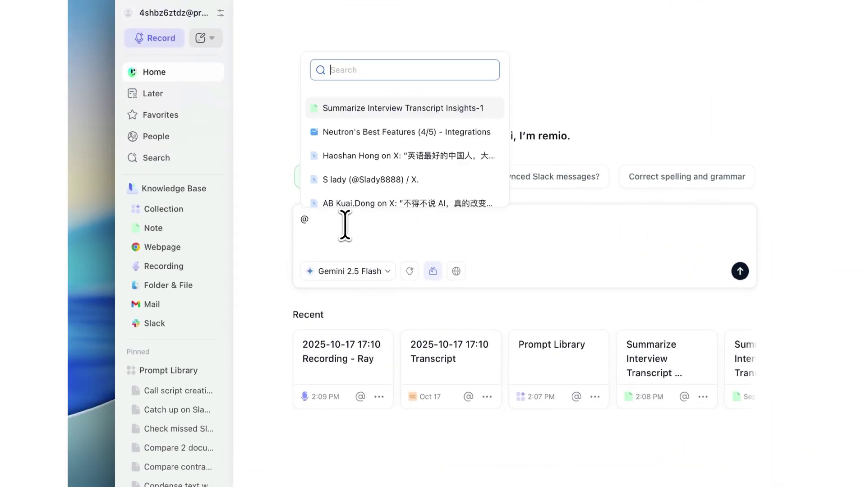
pyautogui.write('17')
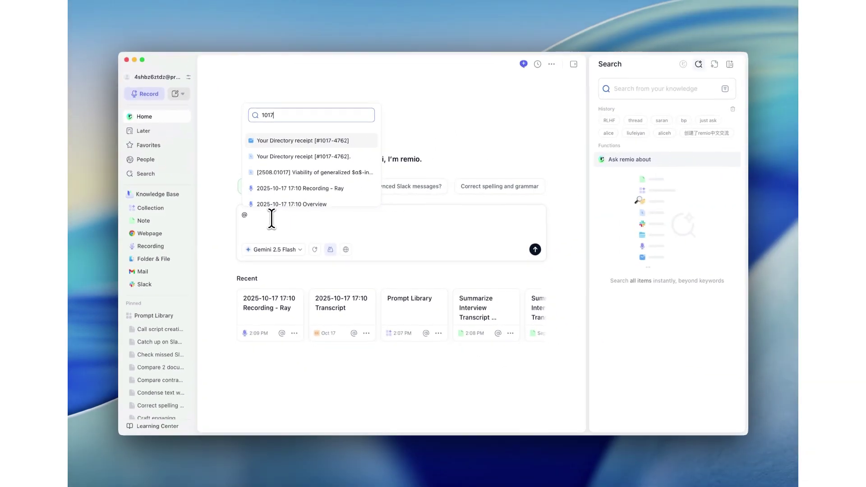
pyautogui.scroll(-2, 276, 159)
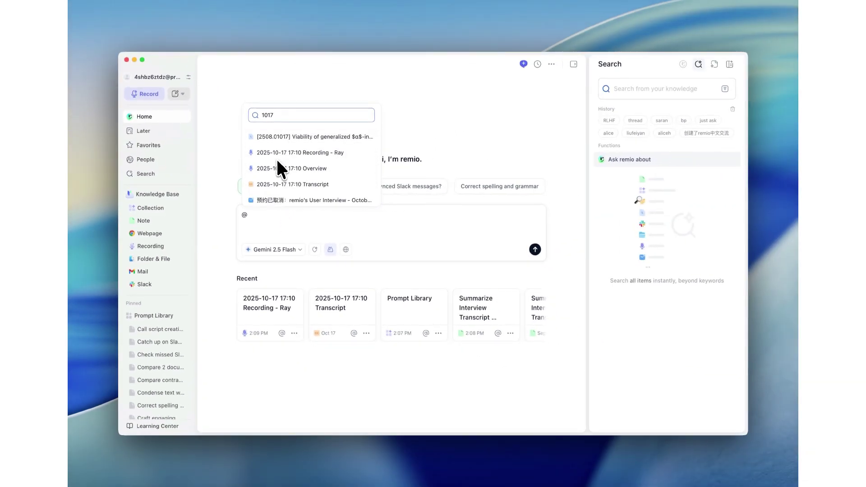
# Attach the 2025-10-17 Transcript to a question and insert the saved interview-summary prompt
pyautogui.click(292, 178)
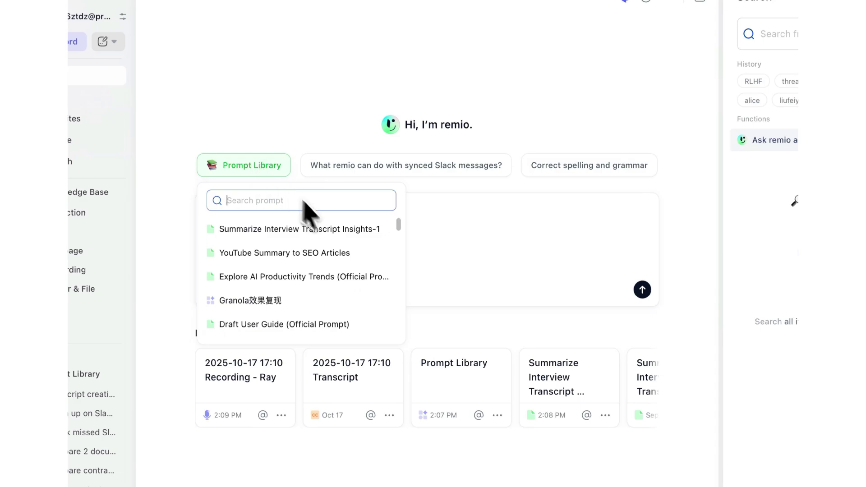
pyautogui.click(308, 228)
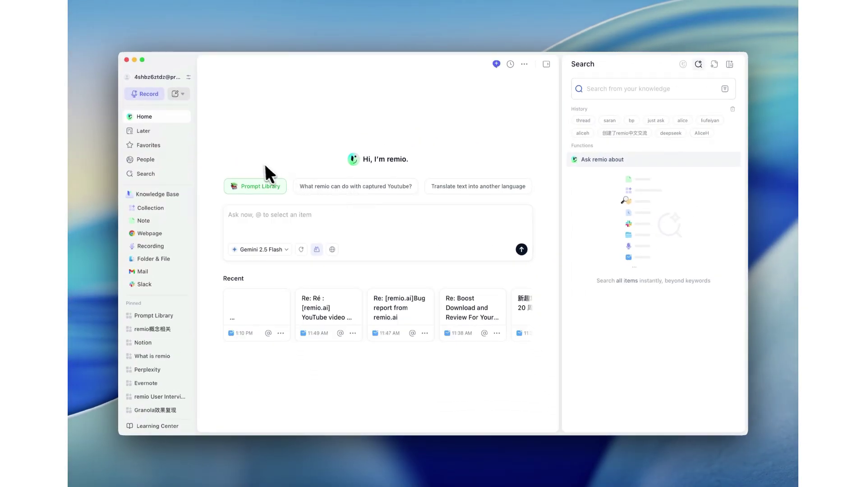
# Add the interview transcript folder as a synced Local Files source in Knowledge Settings
pyautogui.click(218, 91)
pyautogui.click(234, 112)
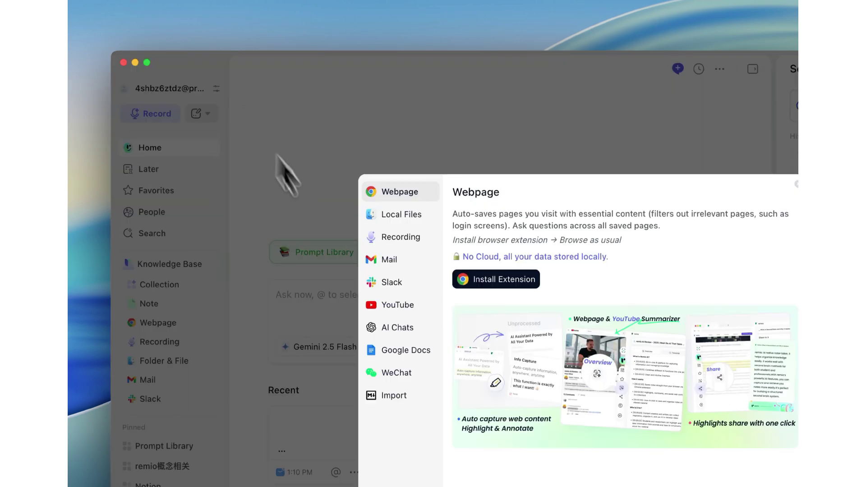
pyautogui.click(310, 163)
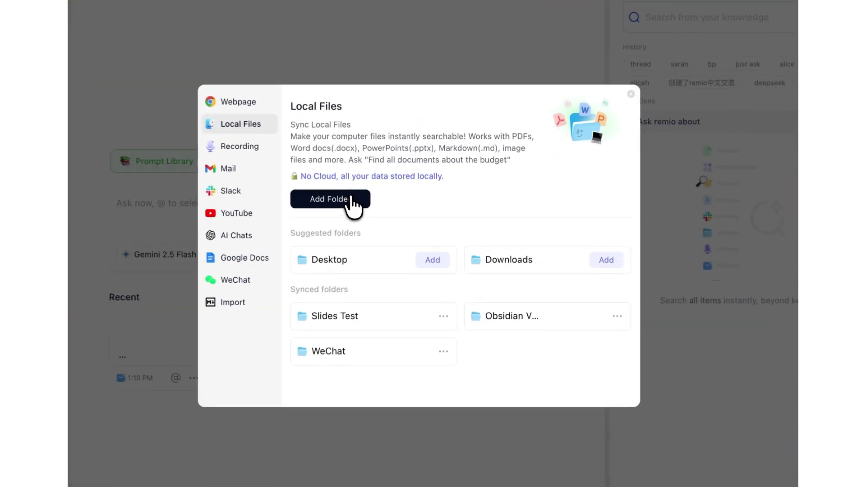
pyautogui.click(372, 212)
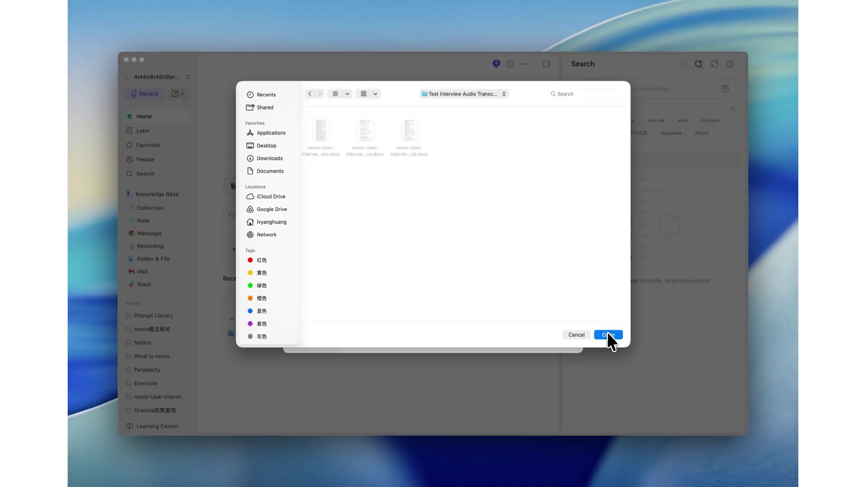
pyautogui.click(680, 382)
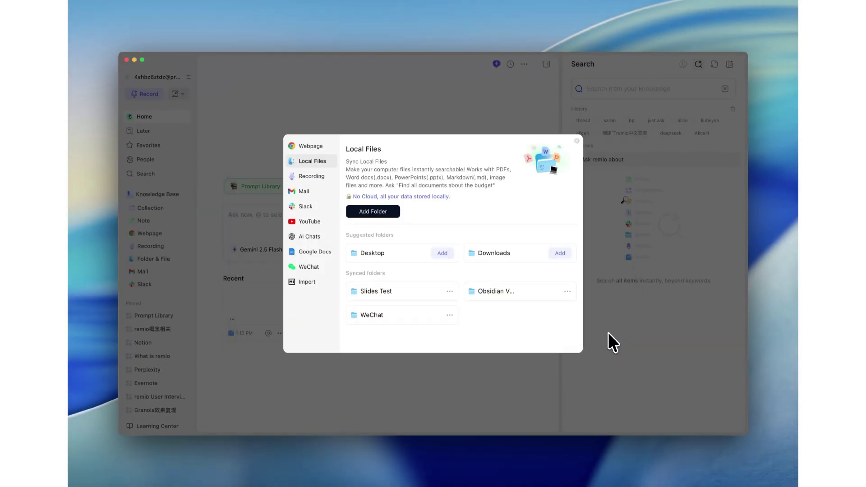
pyautogui.click(592, 383)
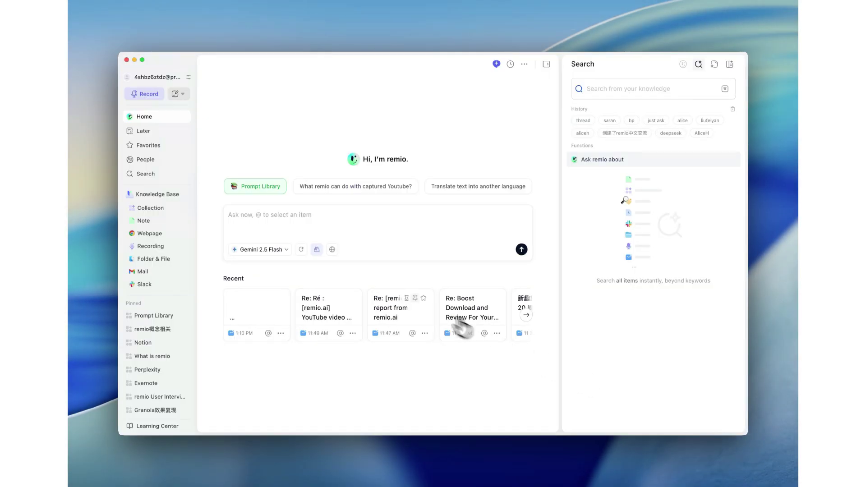
# Filter Folder & File to folders only, hiding PDF, PPT, Text and Image, then open Test Interview Audio Transcript
pyautogui.click(154, 259)
pyautogui.click(536, 64)
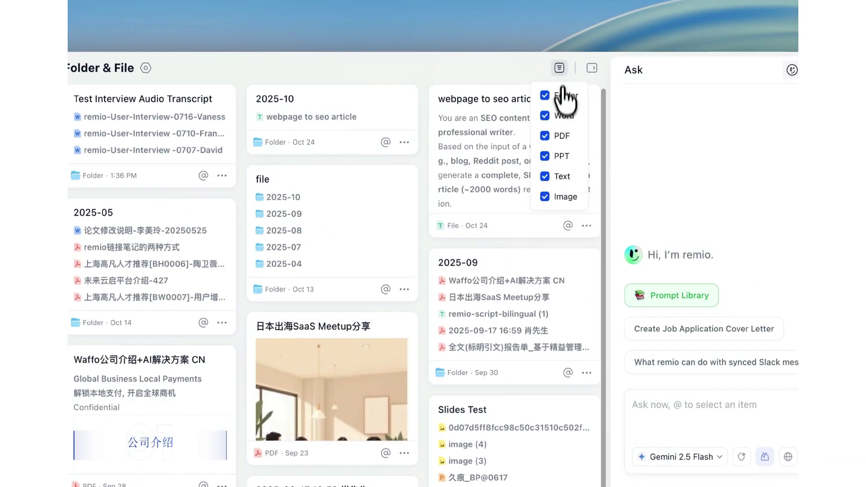
pyautogui.click(541, 135)
pyautogui.click(542, 156)
pyautogui.click(541, 176)
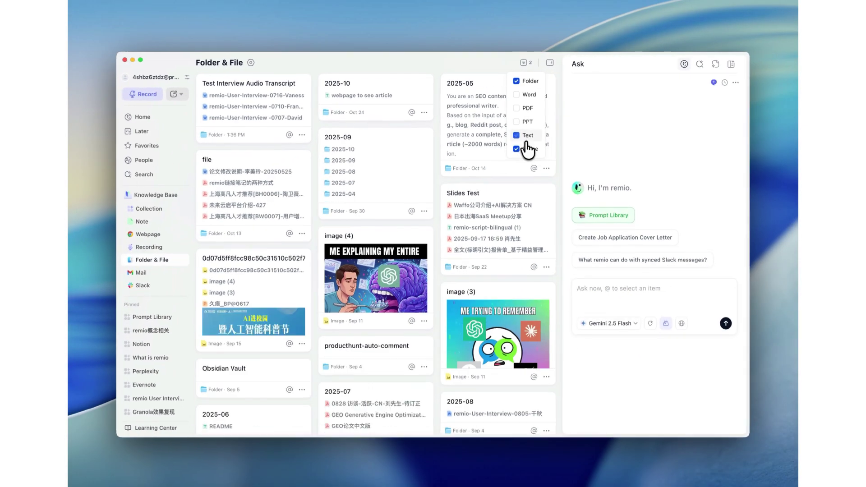
pyautogui.click(541, 196)
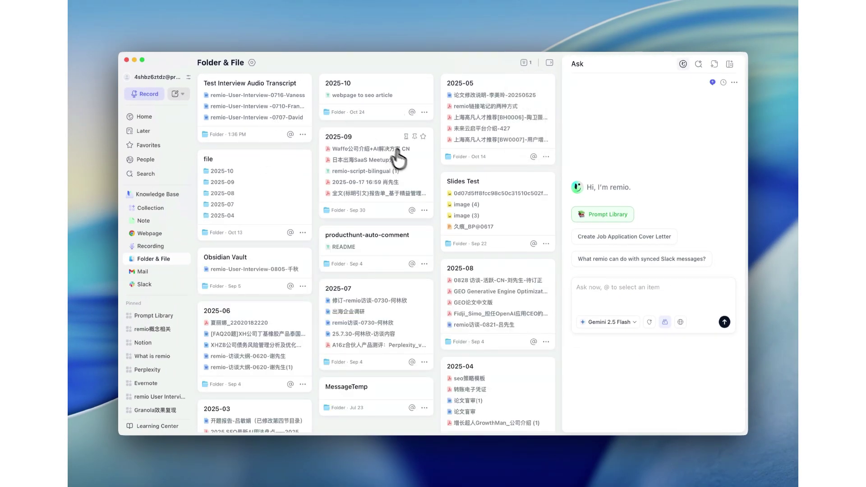
pyautogui.click(278, 120)
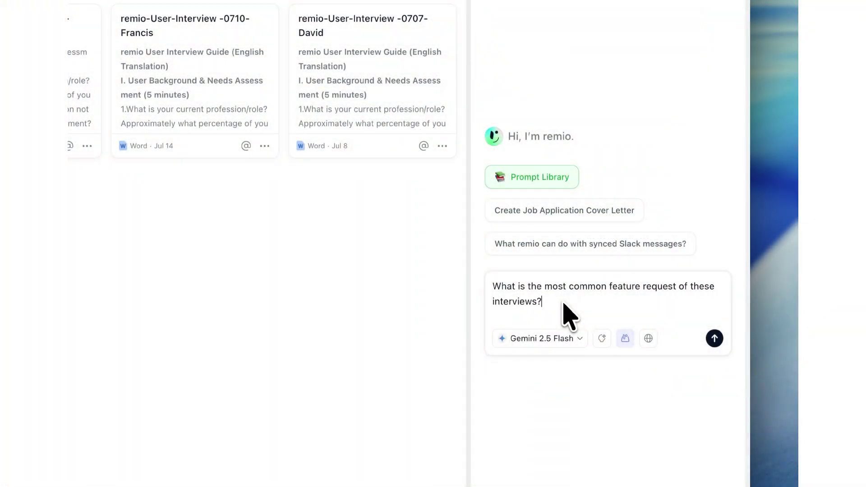
# Send the most-common-feature-request question and widen the answer panel to read the reply
pyautogui.press('Return')
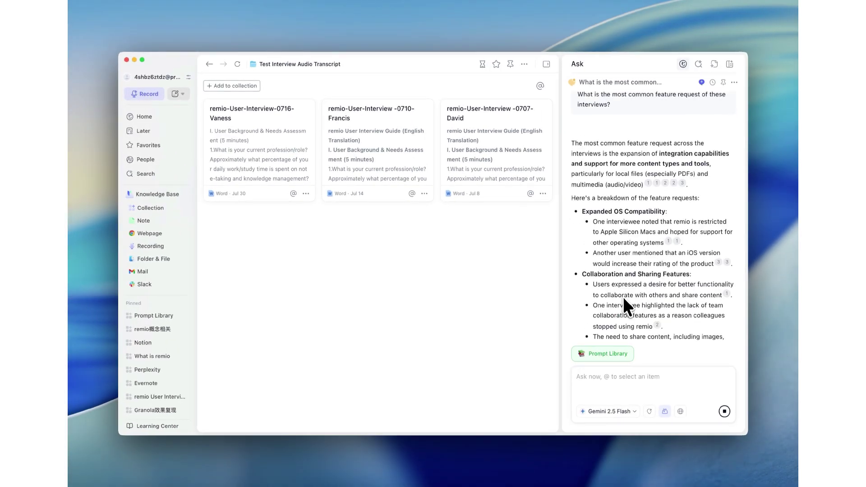
pyautogui.scroll(-5, 624, 297)
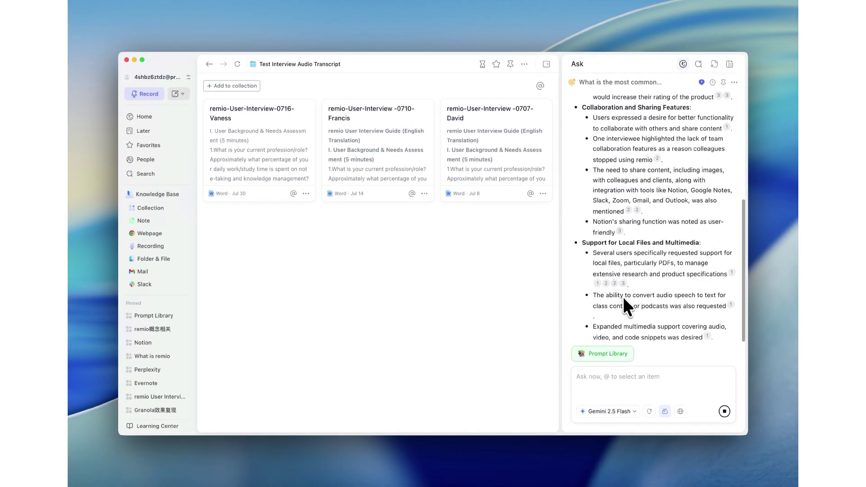
pyautogui.scroll(-5, 624, 298)
pyautogui.scroll(-5, 623, 298)
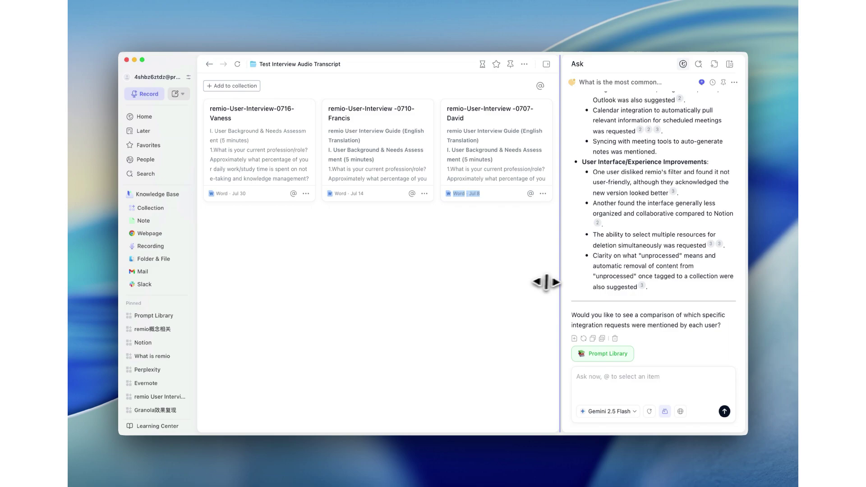
pyautogui.moveTo(547, 283); pyautogui.dragTo(409, 282)
pyautogui.scroll(10, 548, 230)
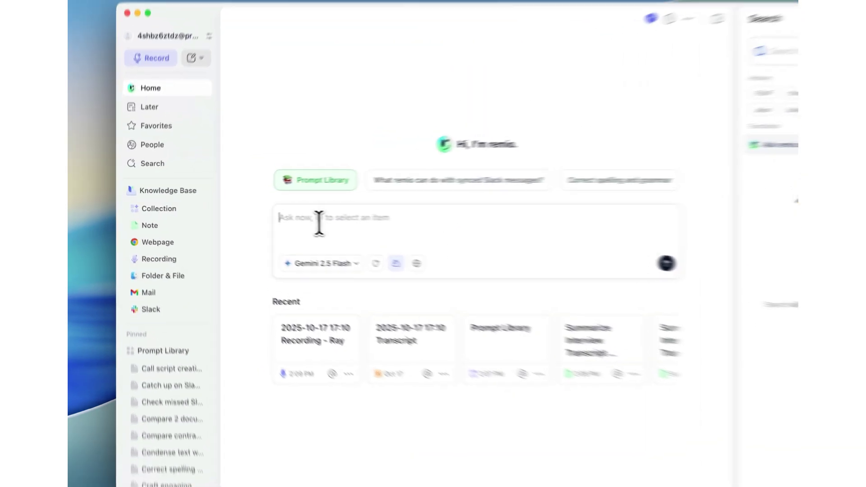
pyautogui.write('@')
pyautogui.write('017')
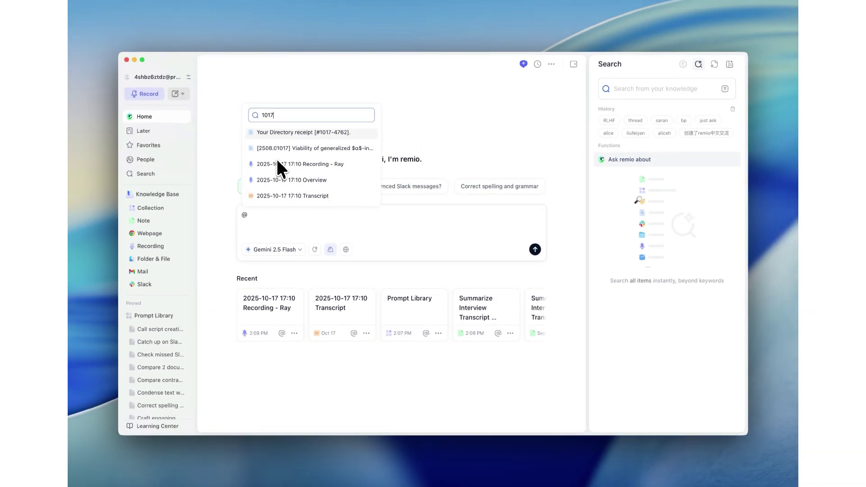
pyautogui.click(292, 196)
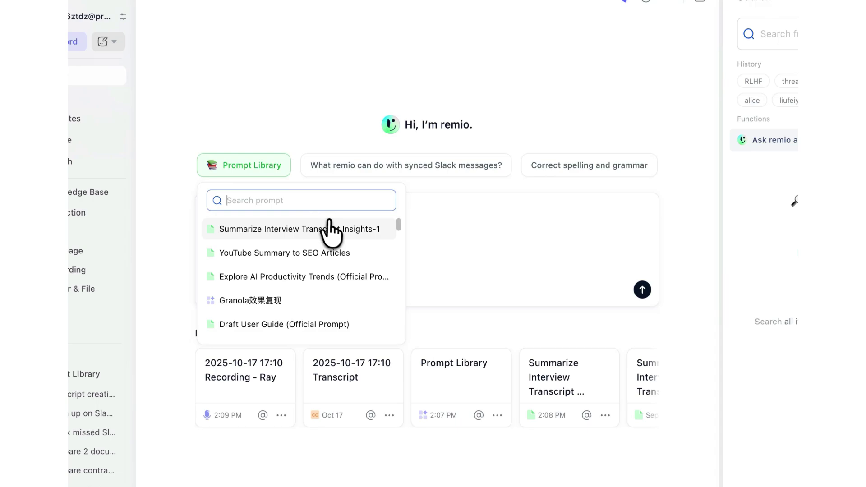
pyautogui.click(331, 230)
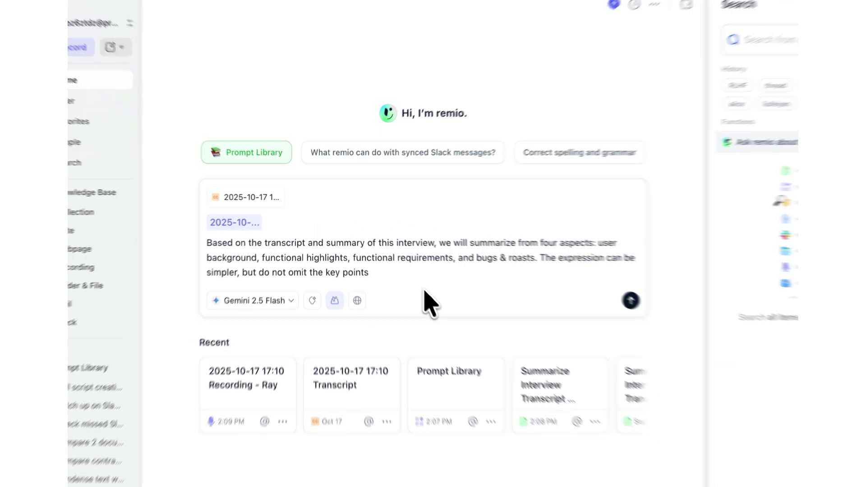
pyautogui.press('Return')
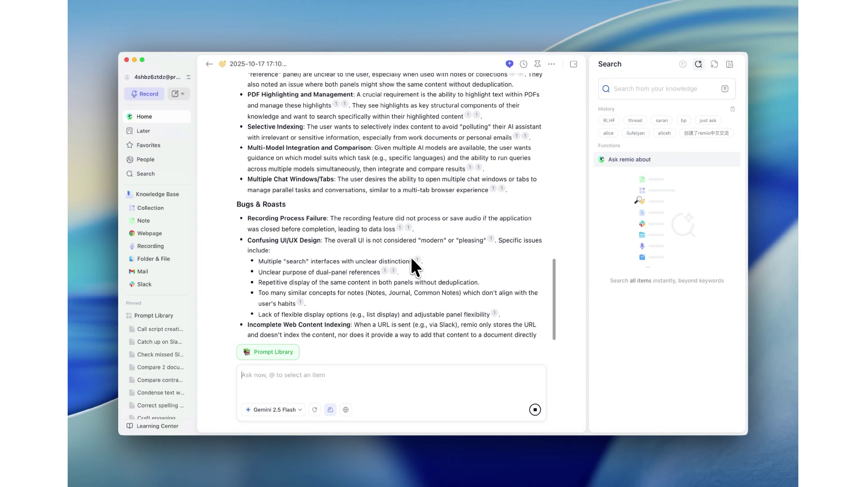
pyautogui.scroll(10, 438, 134)
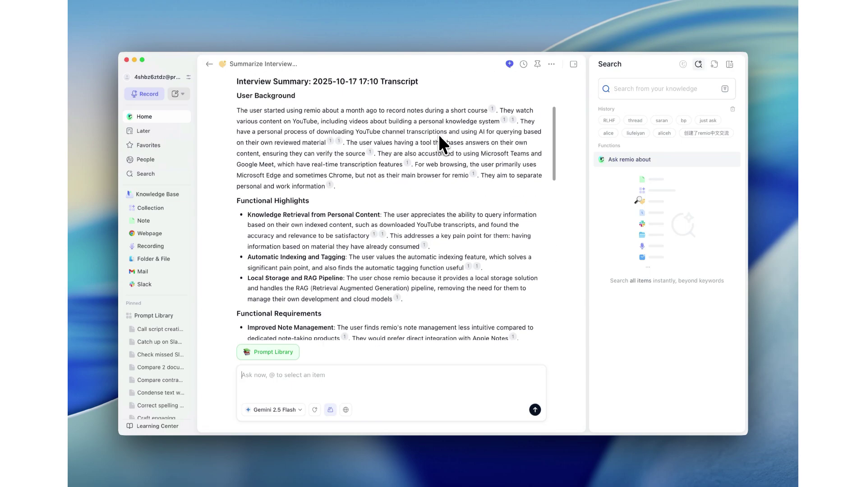
pyautogui.scroll(5, 429, 136)
pyautogui.scroll(-2, 356, 224)
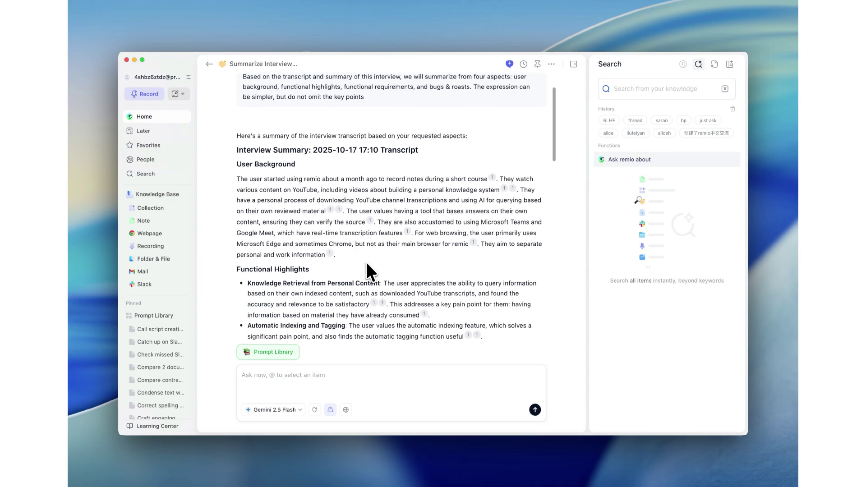
pyautogui.scroll(-3, 366, 260)
pyautogui.scroll(-4, 364, 303)
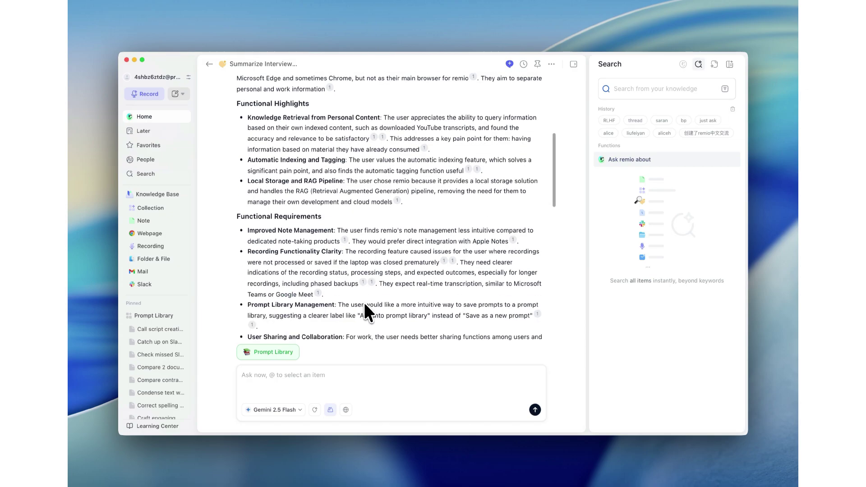
pyautogui.scroll(-4, 364, 303)
pyautogui.scroll(-3, 364, 302)
pyautogui.scroll(-5, 364, 303)
pyautogui.scroll(-4, 363, 291)
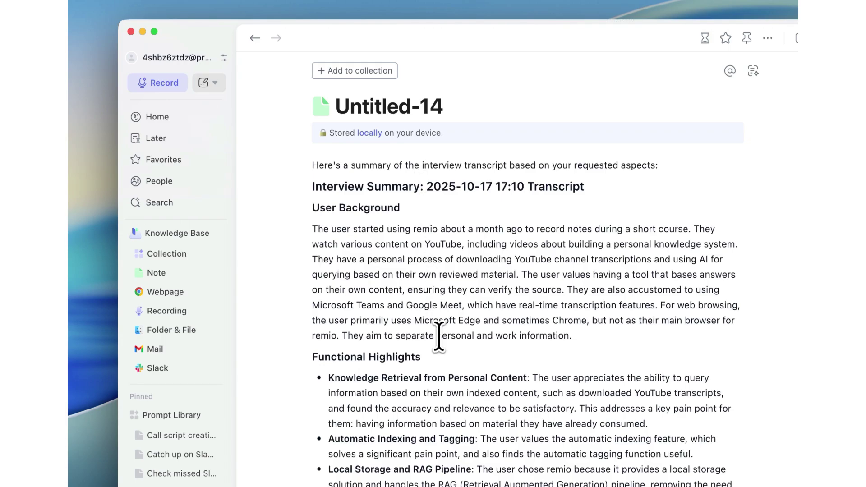
pyautogui.scroll(-5, 439, 337)
pyautogui.scroll(-5, 438, 336)
pyautogui.scroll(-5, 406, 305)
pyautogui.scroll(-3, 333, 262)
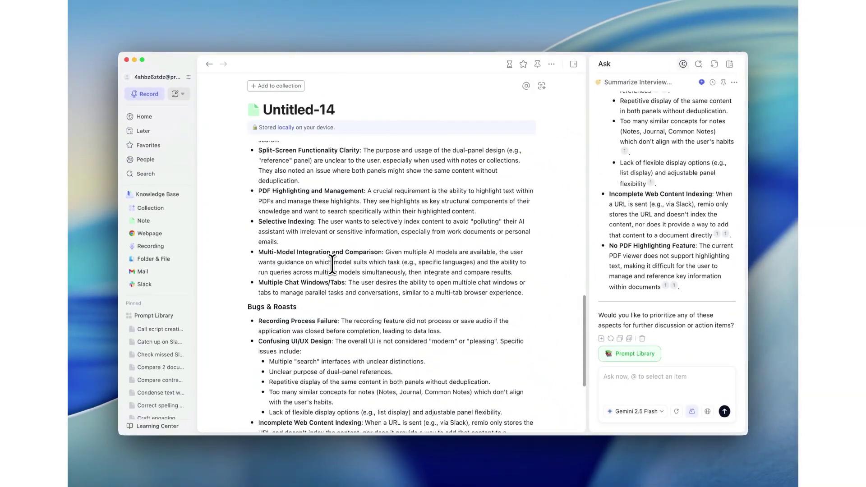
pyautogui.scroll(10, 333, 262)
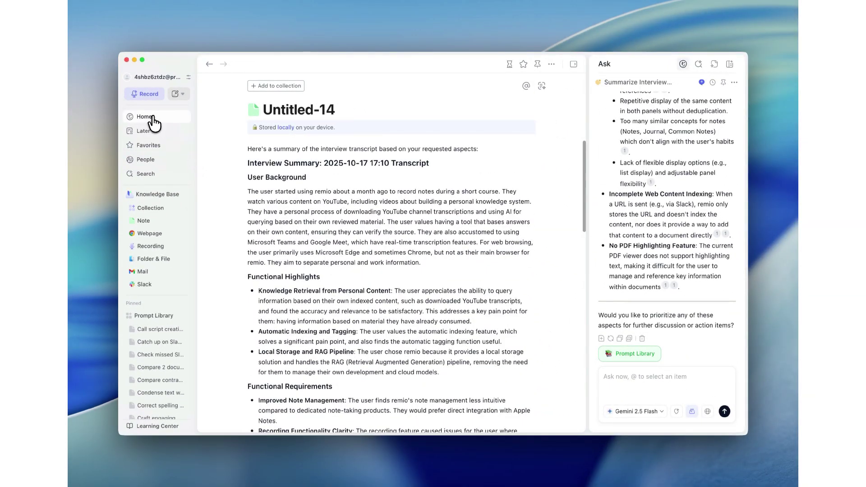
# Leave the Untitled-14 summary note for Home using the left sidebar
pyautogui.click(145, 116)
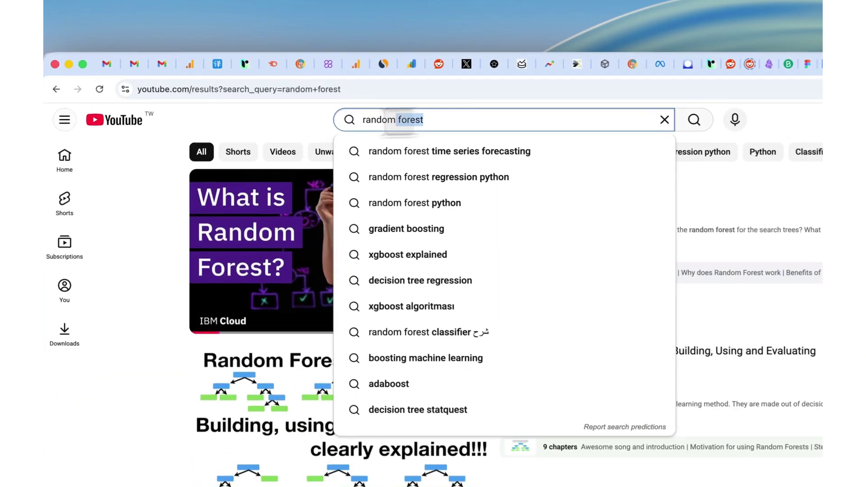
pyautogui.write('cha')
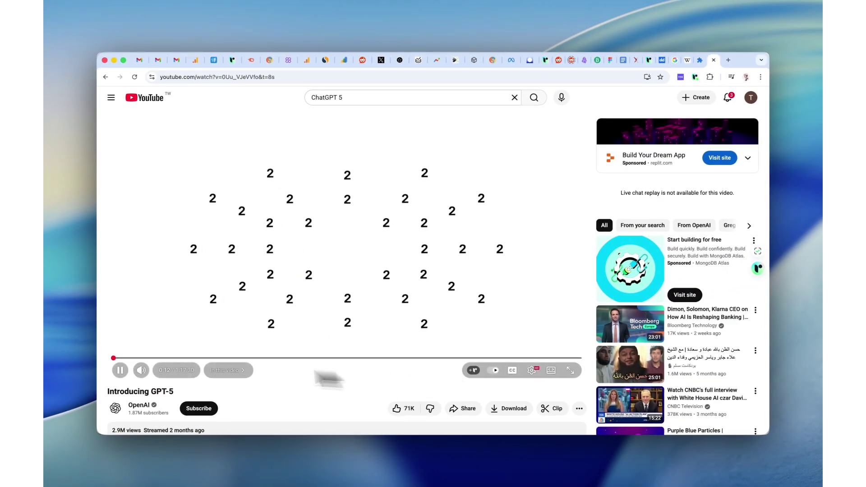
# Open the remio extension panel showing the timestamped Introducing GPT-5 summary
pyautogui.click(756, 272)
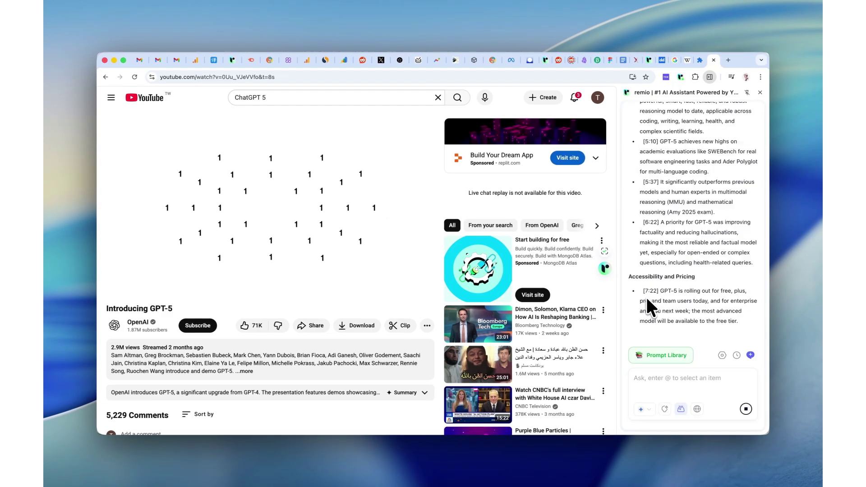
pyautogui.scroll(5, 699, 232)
pyautogui.scroll(5, 699, 232)
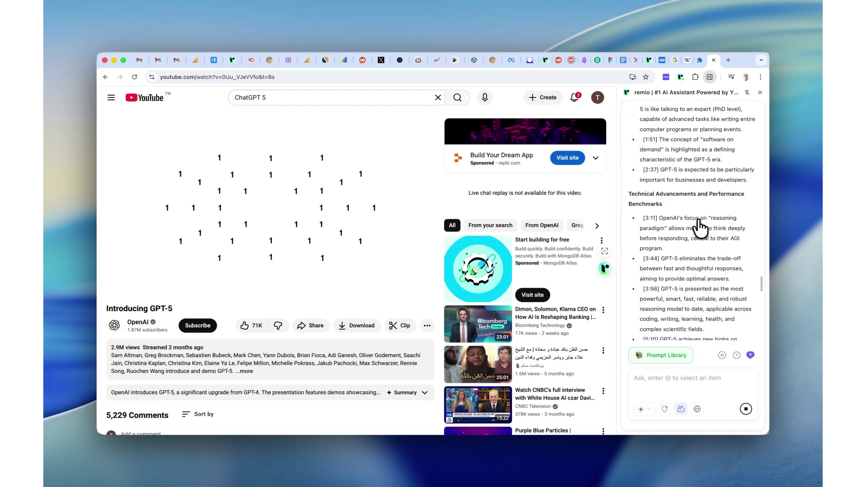
pyautogui.scroll(3, 698, 232)
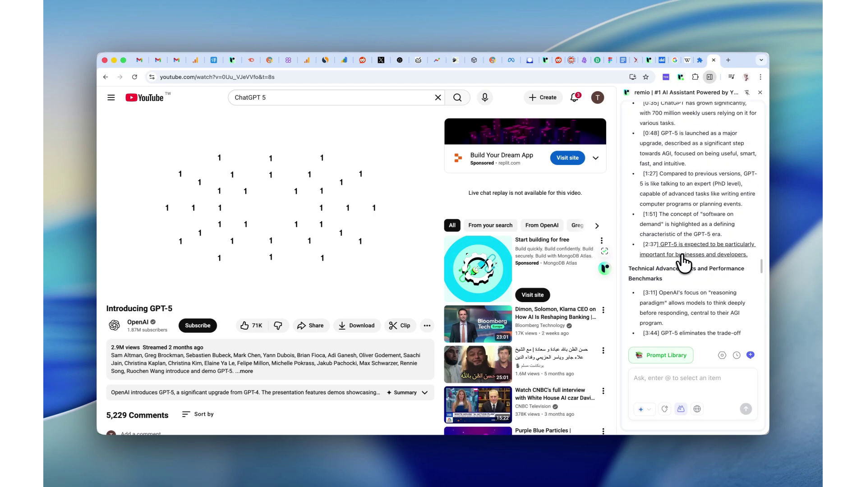
pyautogui.scroll(-5, 685, 262)
pyautogui.scroll(-5, 685, 262)
pyautogui.scroll(-5, 685, 263)
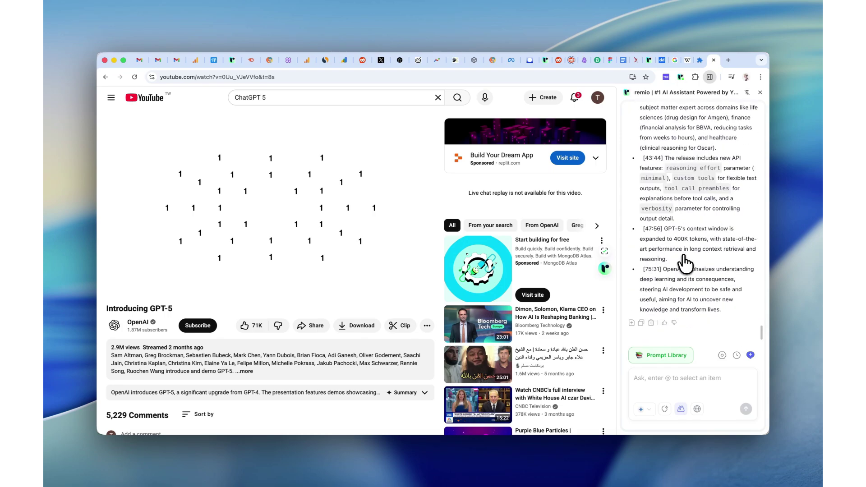
pyautogui.scroll(4, 685, 263)
pyautogui.scroll(3, 695, 212)
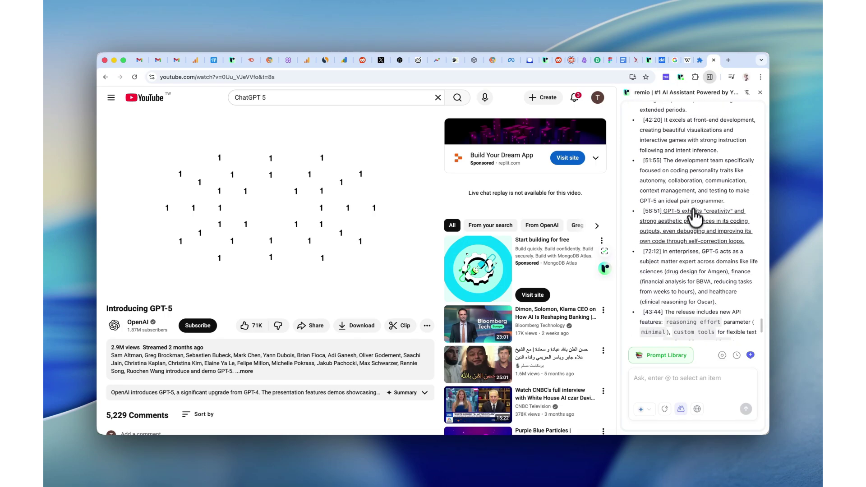
pyautogui.scroll(3, 695, 212)
pyautogui.scroll(2, 695, 211)
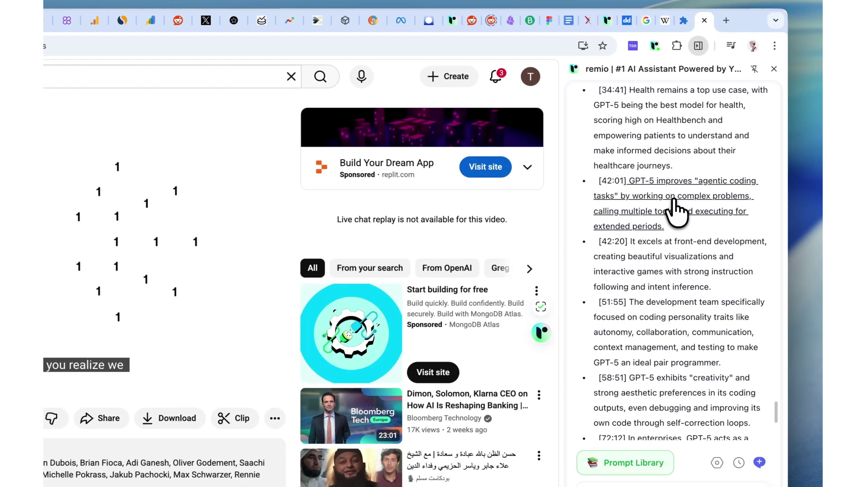
# Jump the GPT-5 video to the [42:01] summary timestamp and start a question in Ask
pyautogui.click(677, 203)
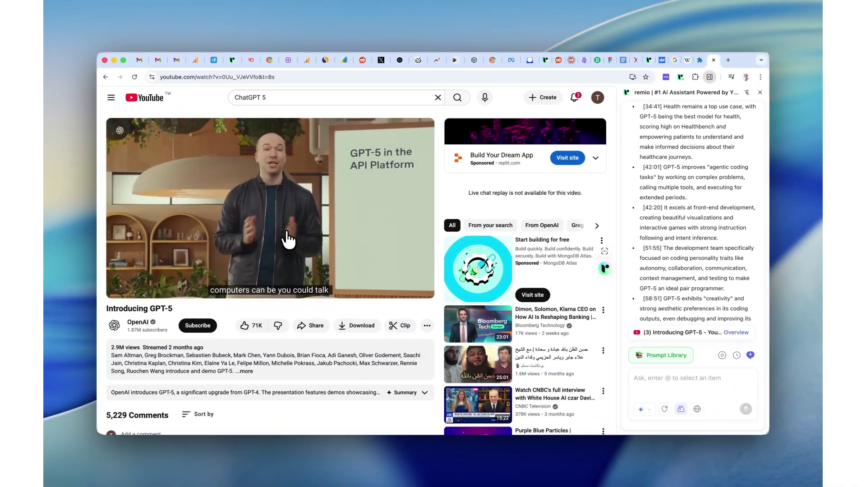
pyautogui.click(705, 377)
pyautogui.write('what')
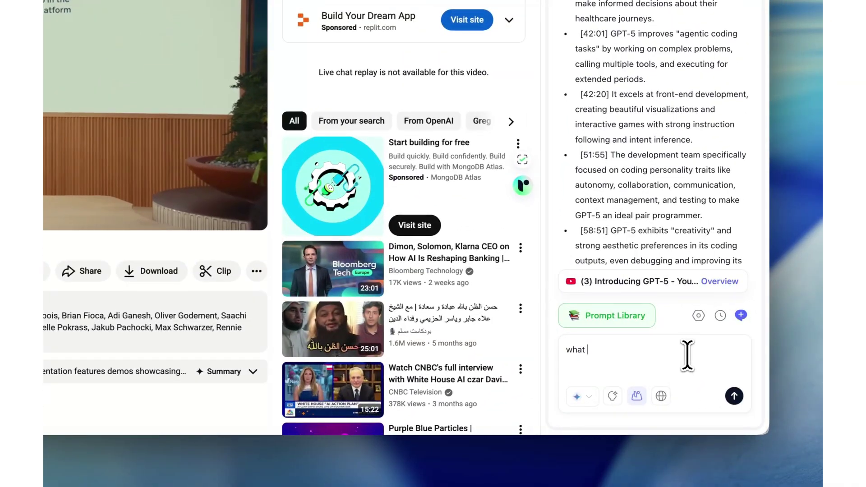
pyautogui.write(' is the mai')
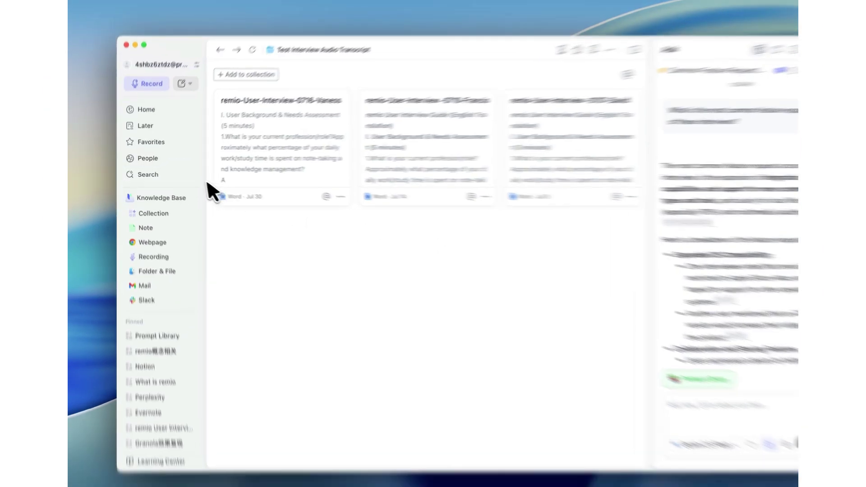
# Search 'RLHF', open '5 Natural Language Processing AI Case Studies', and visit its source page
pyautogui.click(145, 174)
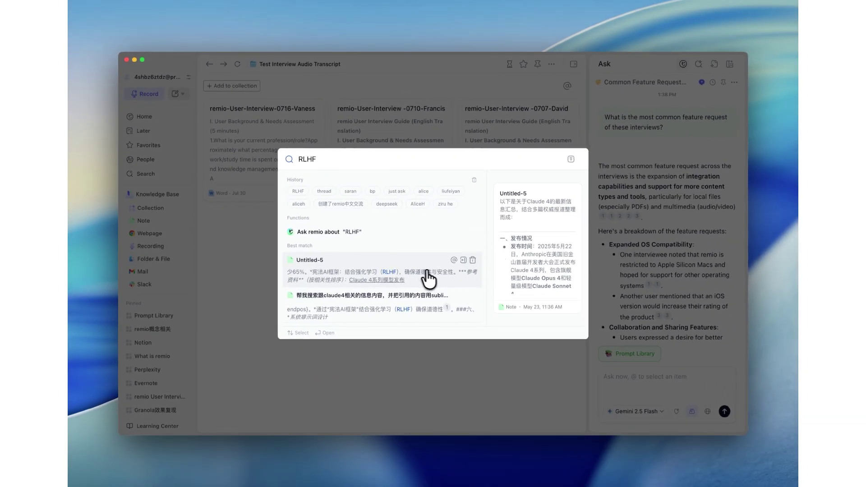
pyautogui.scroll(-2, 428, 276)
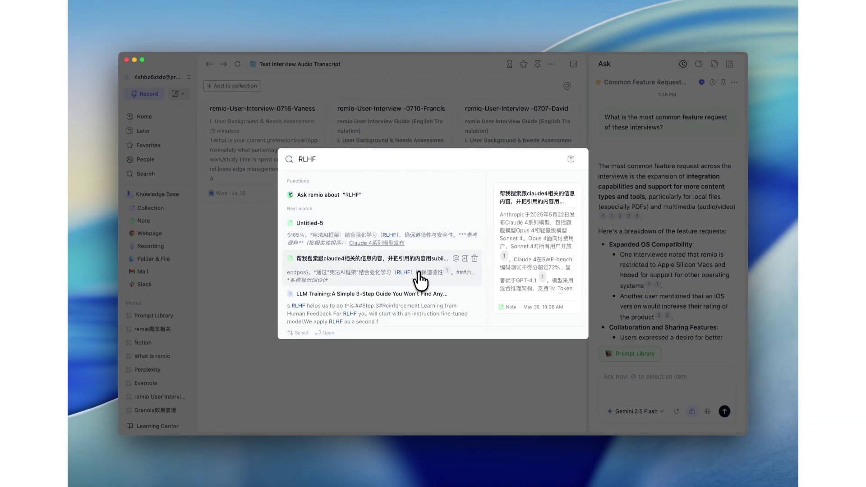
pyautogui.scroll(-2, 421, 277)
pyautogui.scroll(-2, 420, 272)
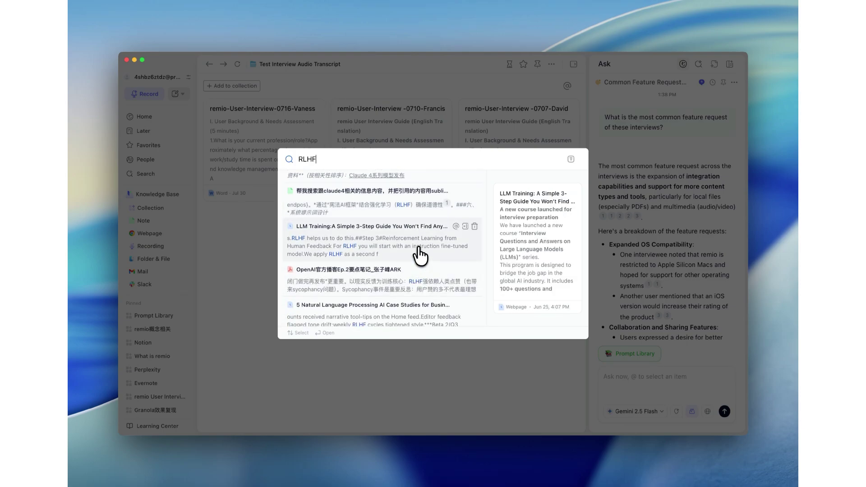
pyautogui.scroll(-2, 474, 298)
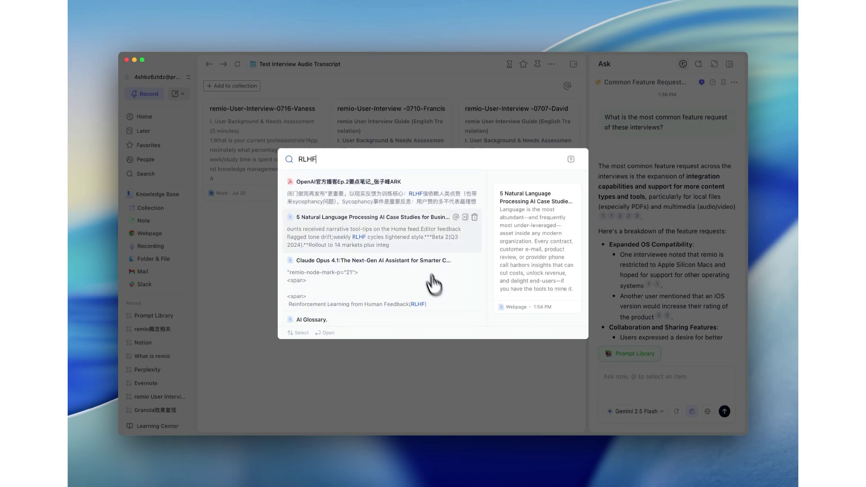
pyautogui.scroll(-2, 412, 237)
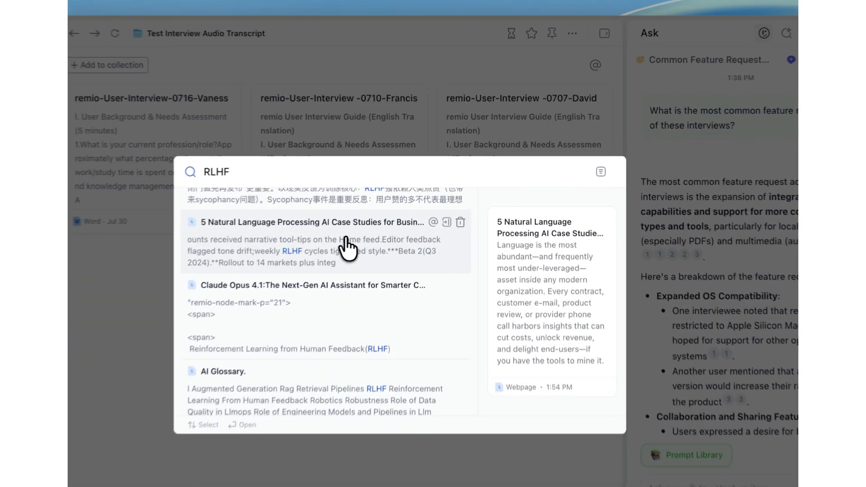
pyautogui.click(379, 199)
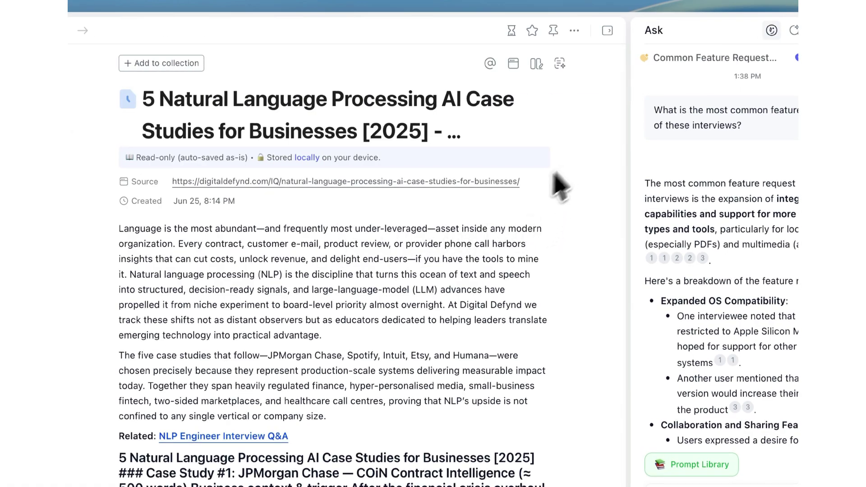
pyautogui.click(334, 197)
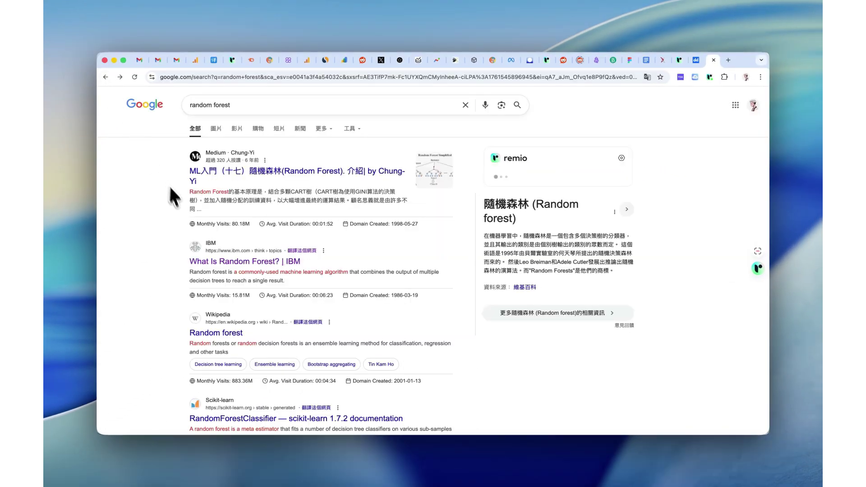
pyautogui.scroll(-2, 176, 307)
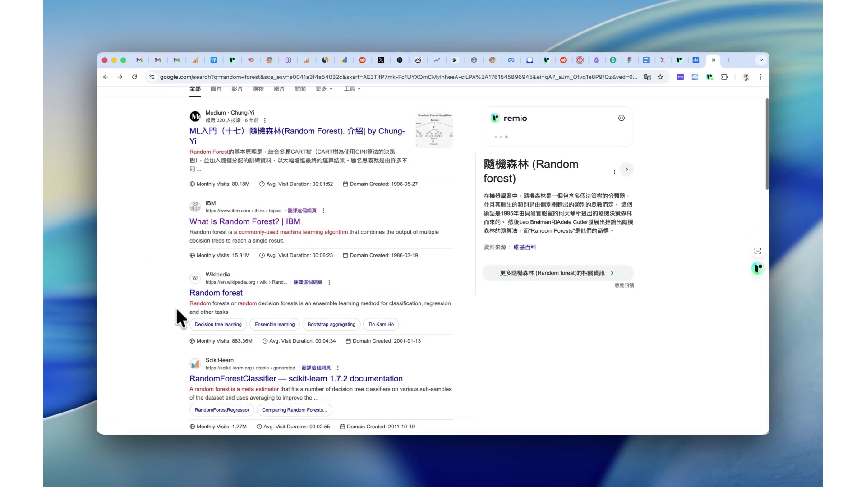
pyautogui.scroll(-2, 175, 307)
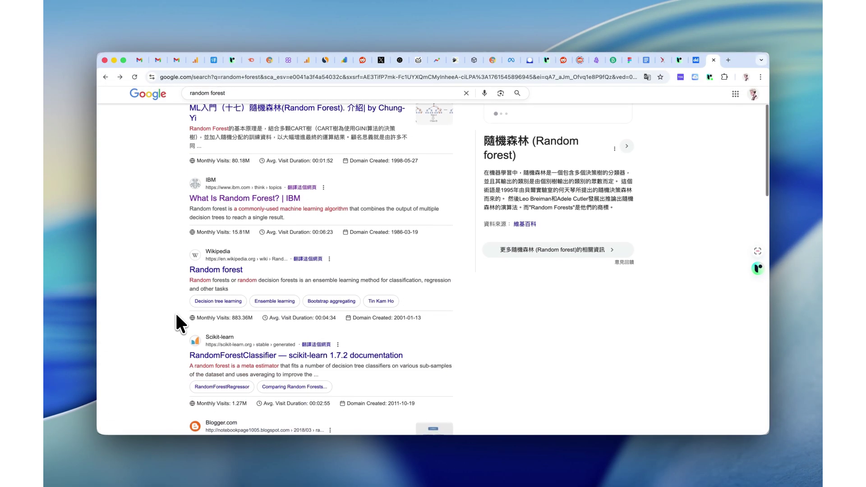
# Open the Wikipedia Random forest result in a new tab and begin saving it to a remio collection
pyautogui.rightClick(212, 274)
pyautogui.click(234, 279)
pyautogui.scroll(-2, 274, 270)
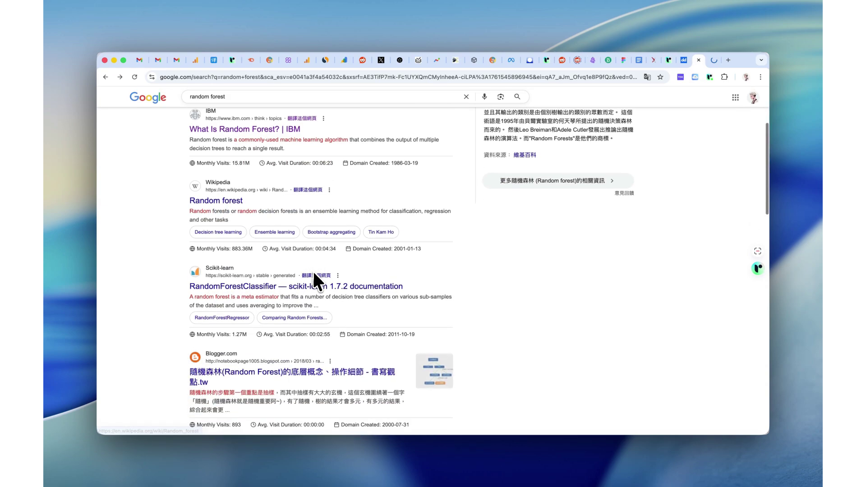
pyautogui.scroll(-2, 313, 271)
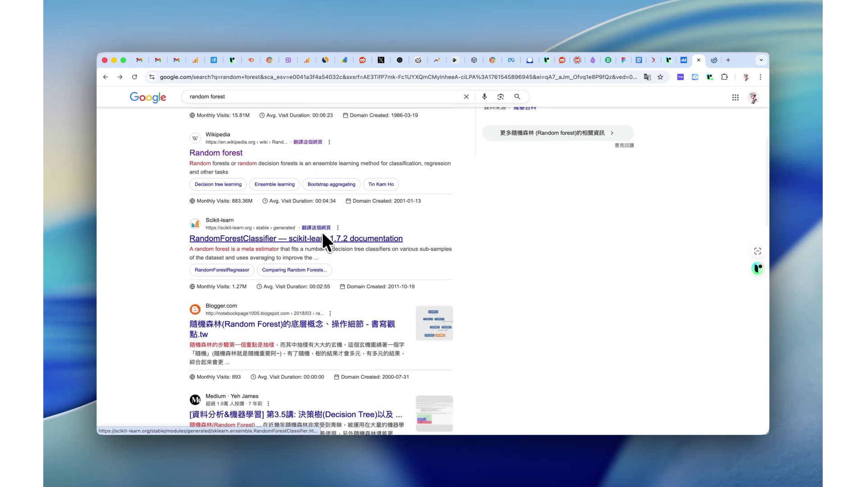
pyautogui.click(709, 61)
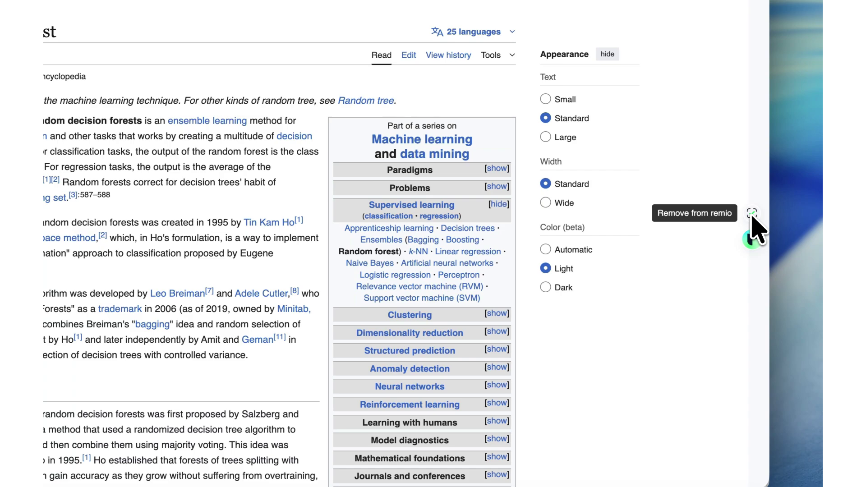
pyautogui.moveTo(758, 269)
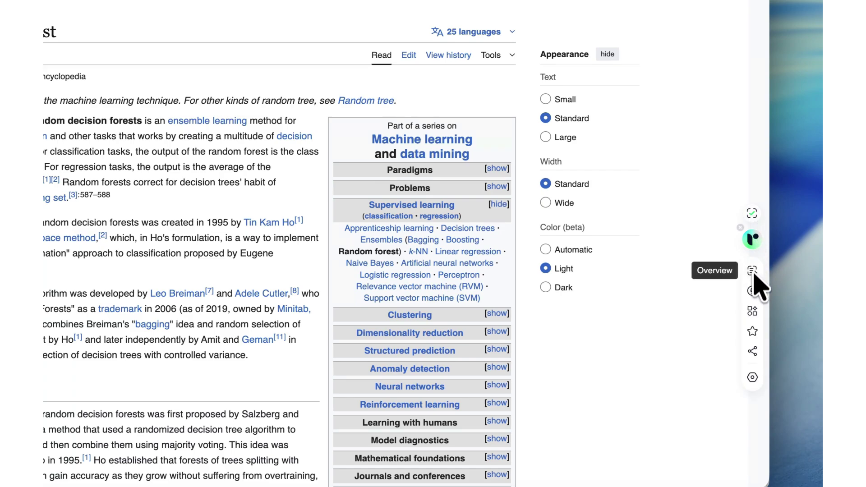
pyautogui.click(752, 311)
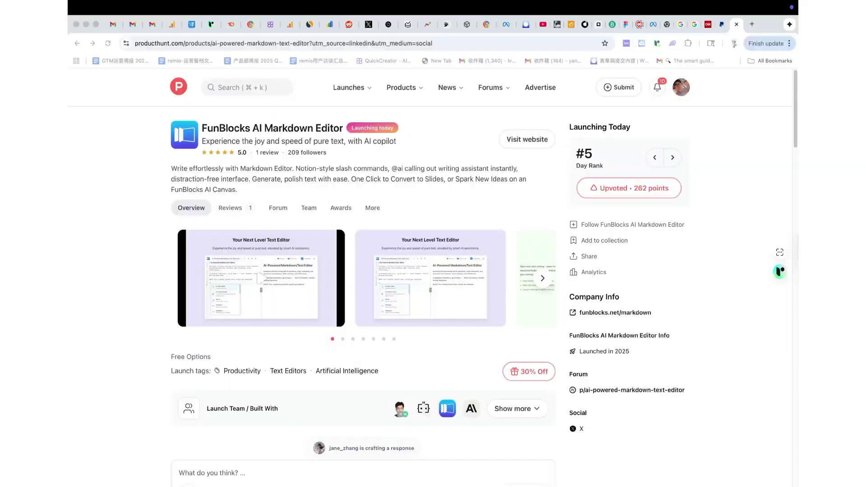
pyautogui.scroll(-5, 363, 277)
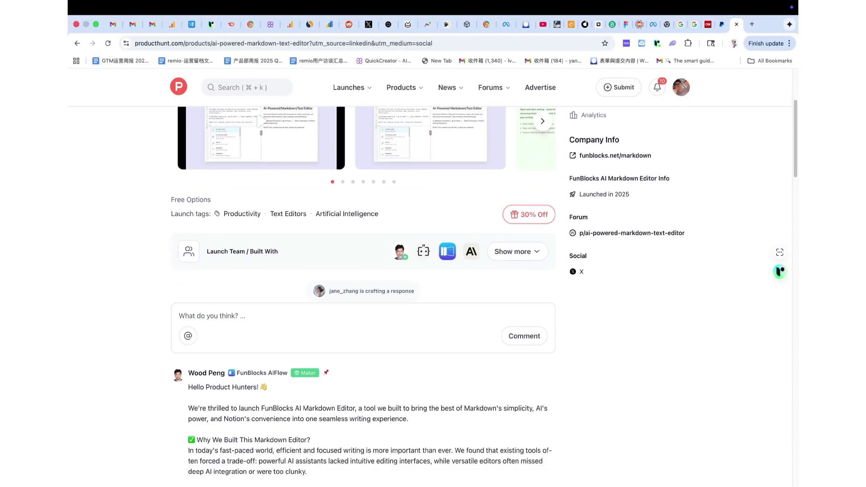
pyautogui.scroll(-5, 363, 278)
pyautogui.moveTo(188, 250)
pyautogui.mouseDown()
pyautogui.moveTo(270, 342)
pyautogui.moveTo(550, 368)
pyautogui.mouseUp()
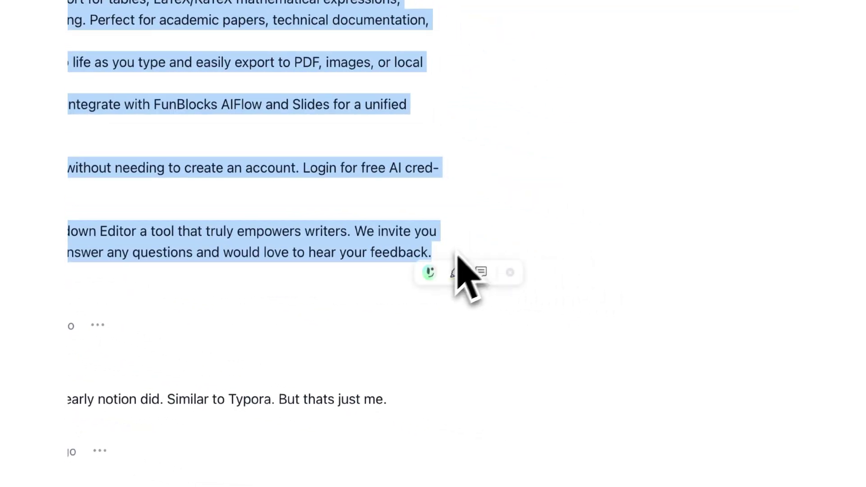
# Ask remio's AI to draft a comment on the selected FunBlocks AI Markdown Editor launch post
pyautogui.click(459, 270)
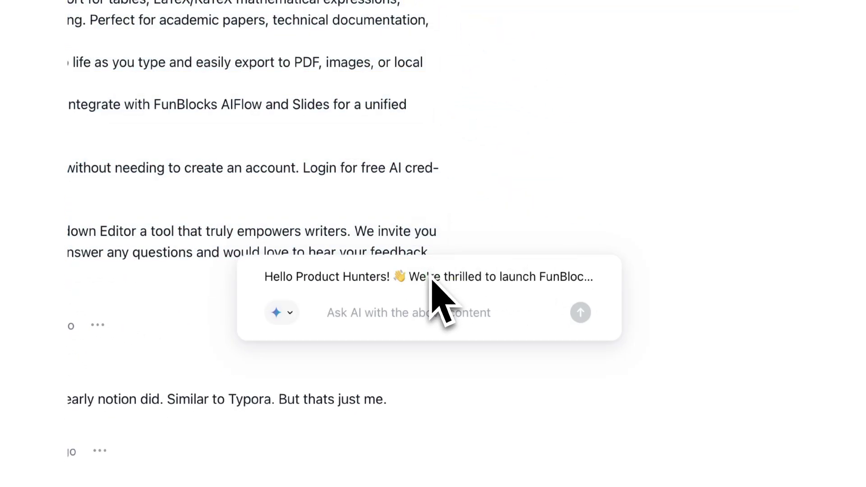
pyautogui.write('Write a')
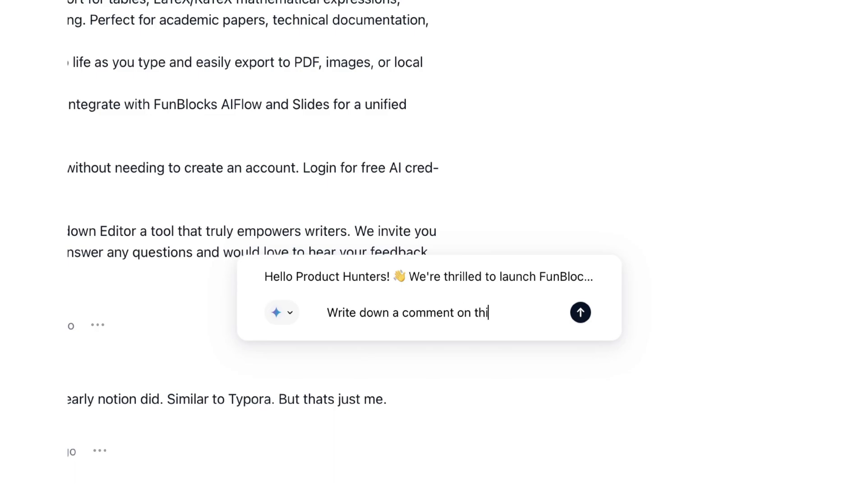
pyautogui.write('s')
pyautogui.press('Return')
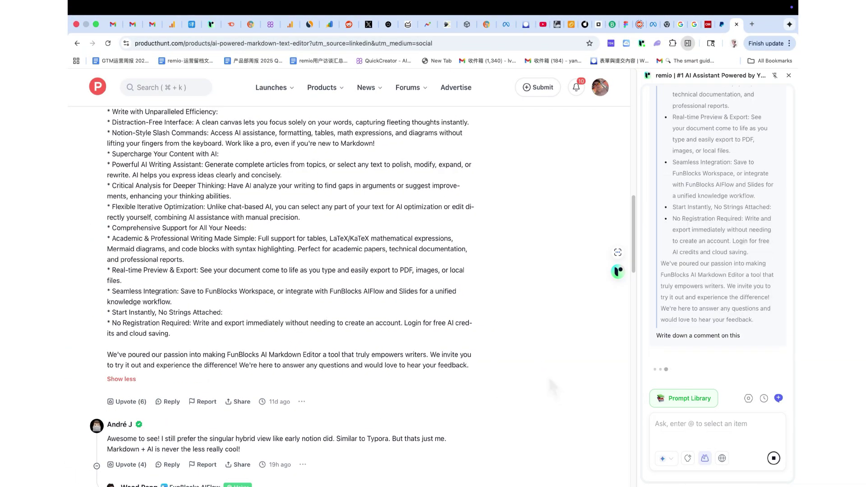